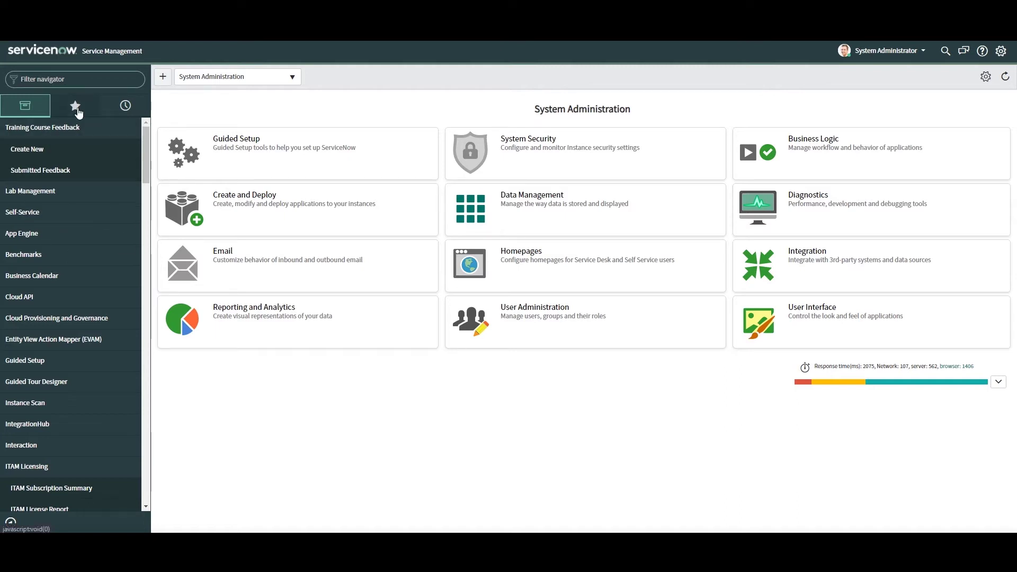
- Filter the navigator for 'Hardware Asset Dashboard' and open that module under Asset
text(Hardware)
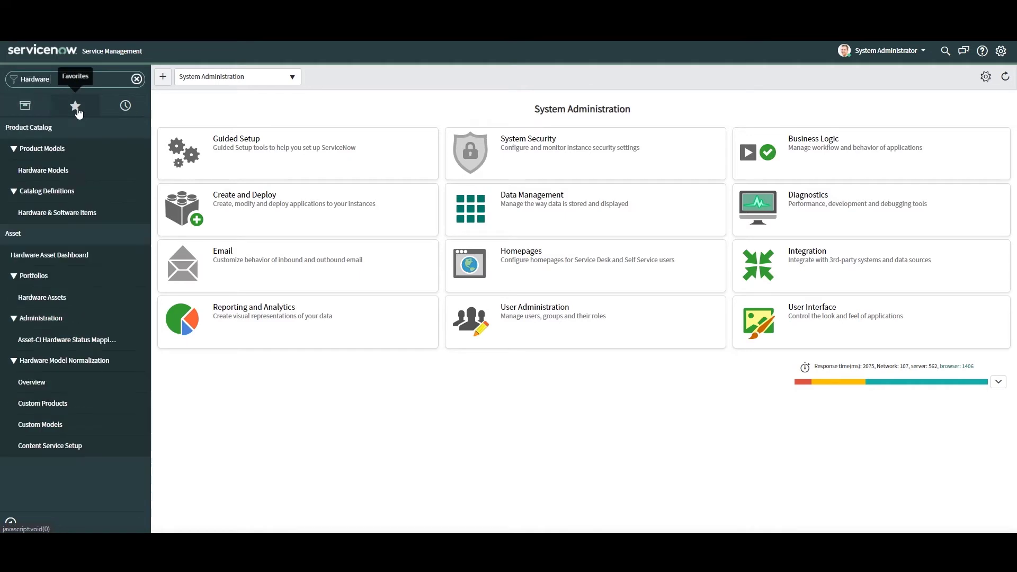
text( Asset D)
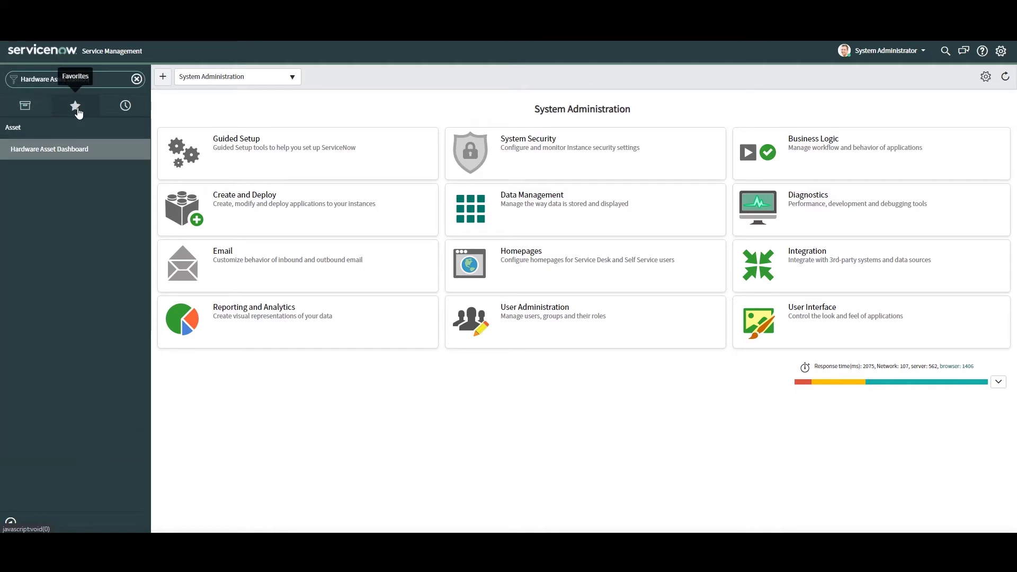
text(ashboard)
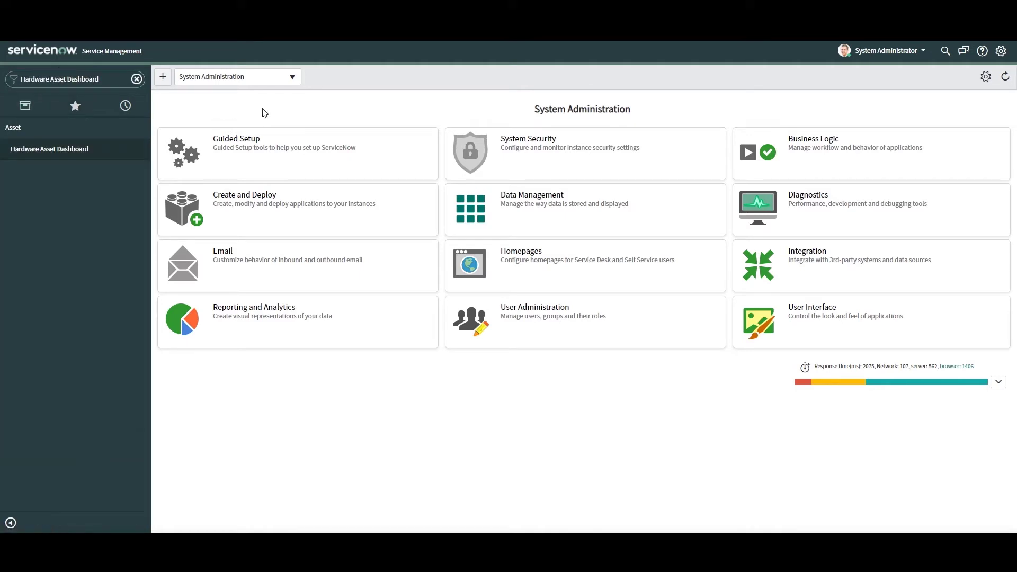
click(98, 150)
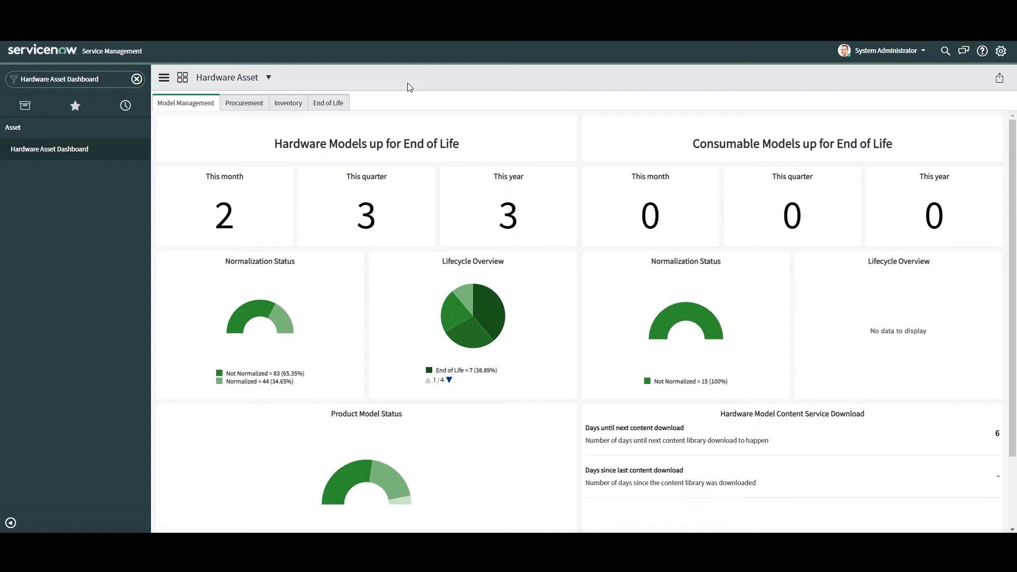
scroll(700, 334, down, 2)
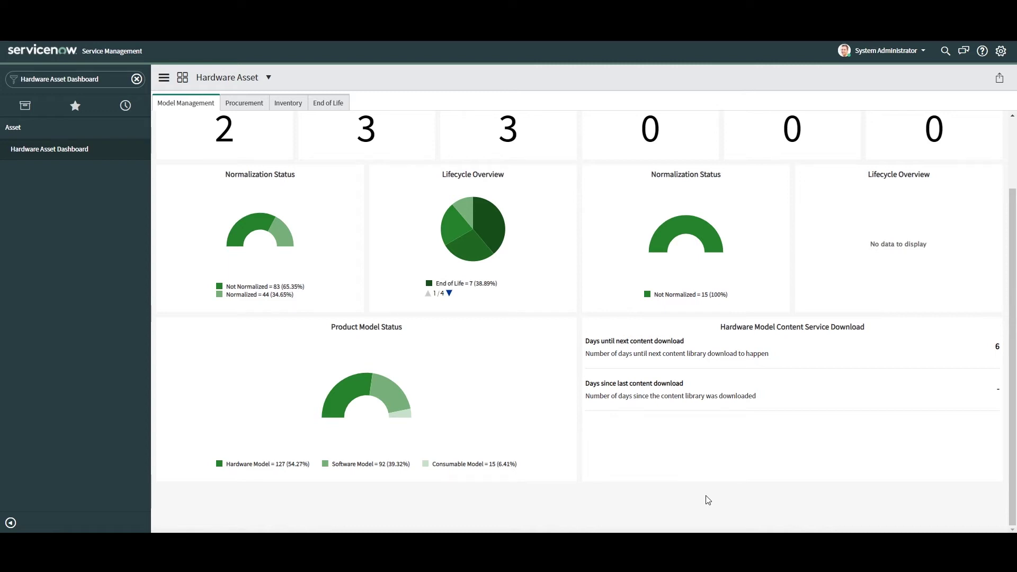
scroll(707, 500, up, 3)
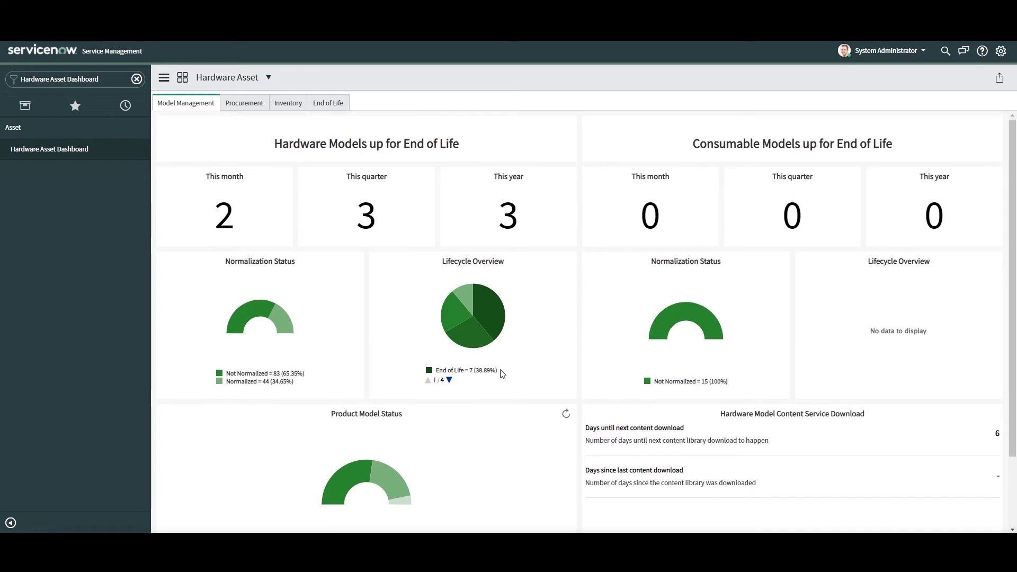
mouse_move(485, 305)
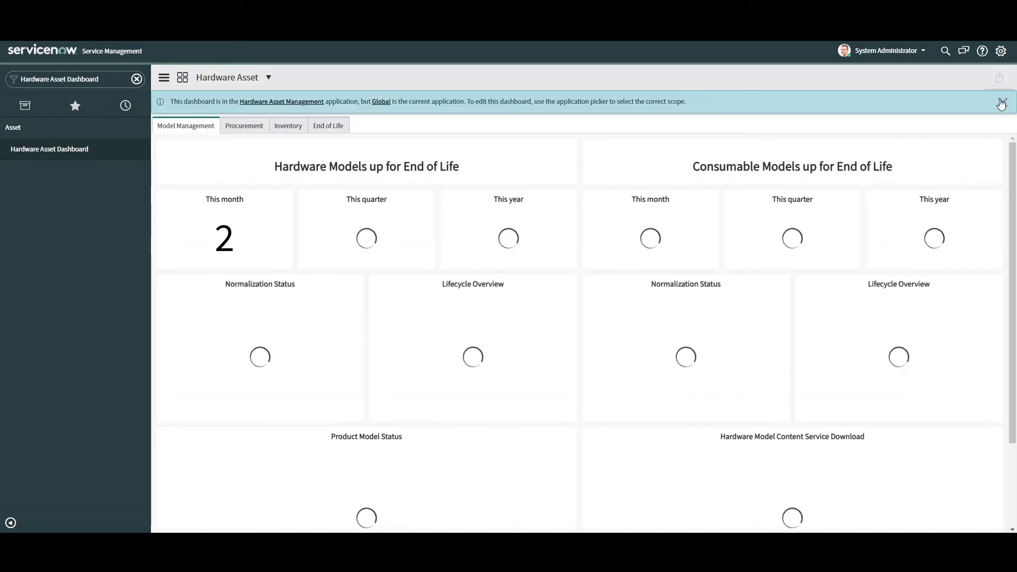
click(1001, 101)
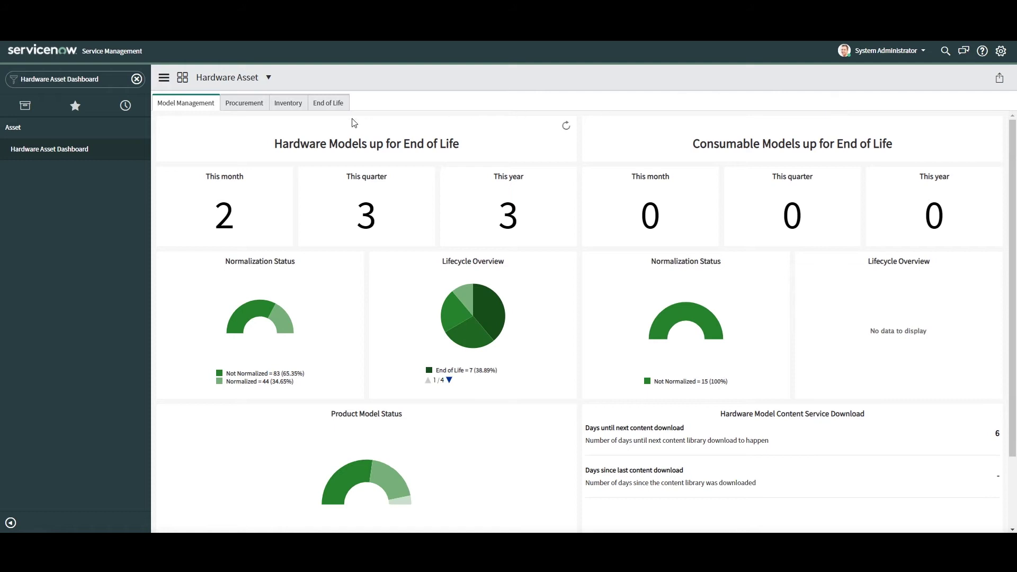
- Show the Procurement widgets and drill the Purchase Orders Pending Delivery map into the United States
click(244, 102)
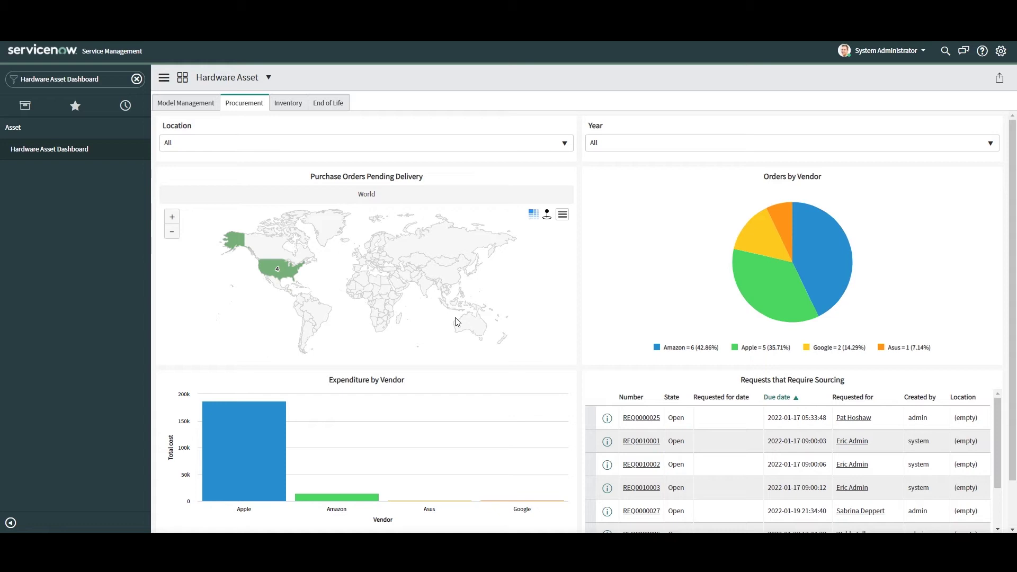
click(268, 272)
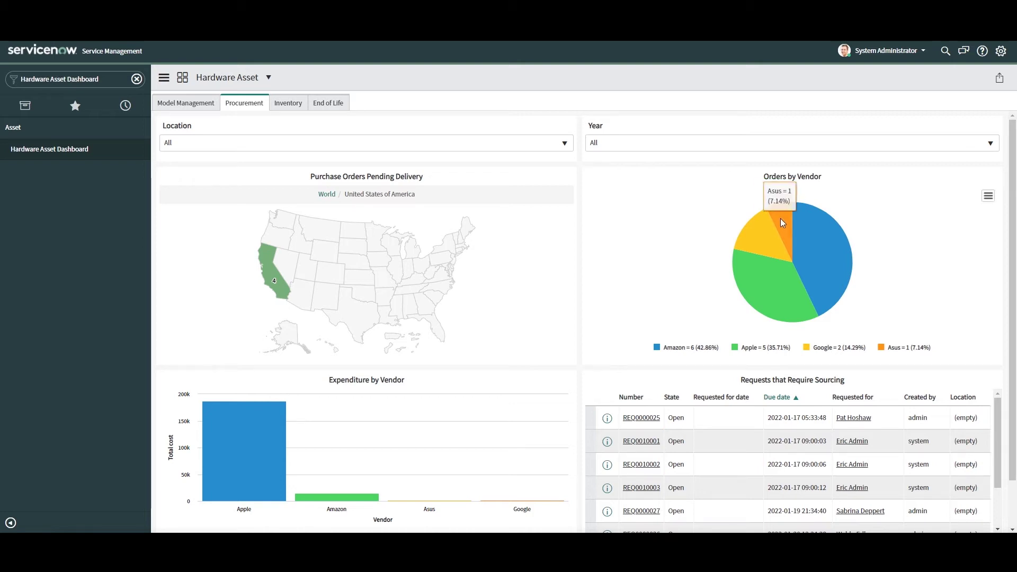
mouse_move(779, 280)
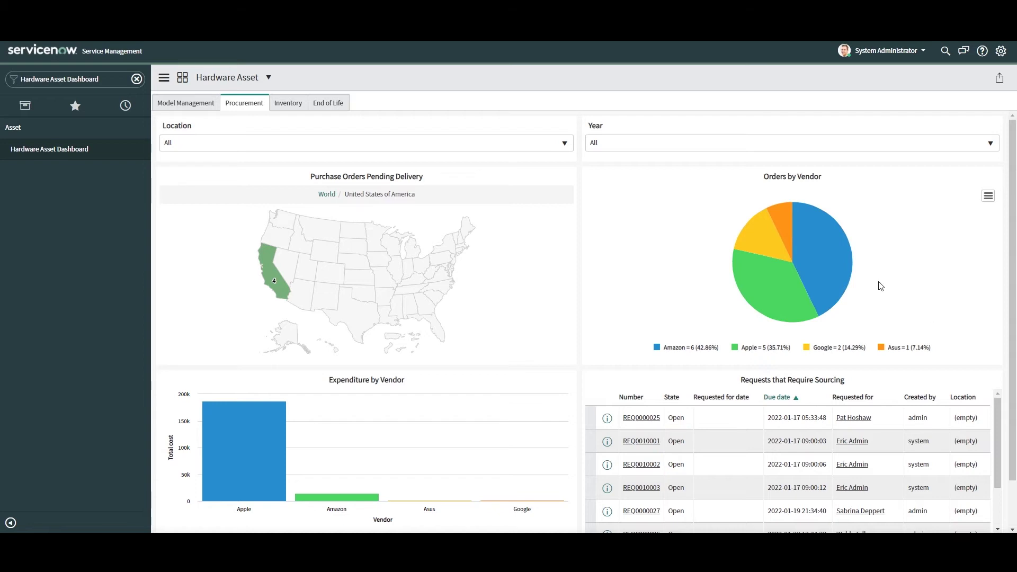
scroll(881, 286, down, 1)
mouse_move(256, 423)
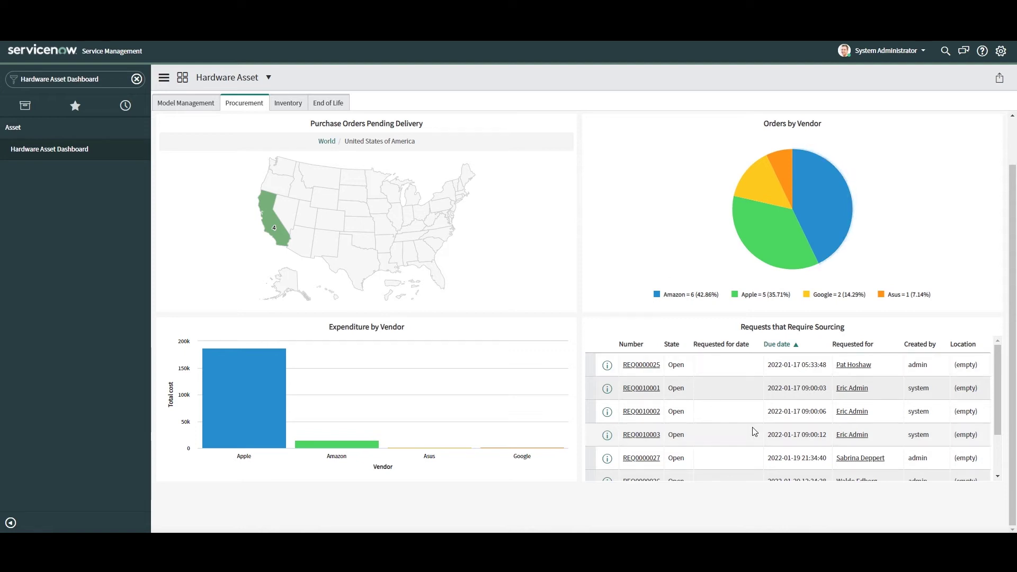
scroll(753, 433, down, 2)
scroll(753, 433, up, 3)
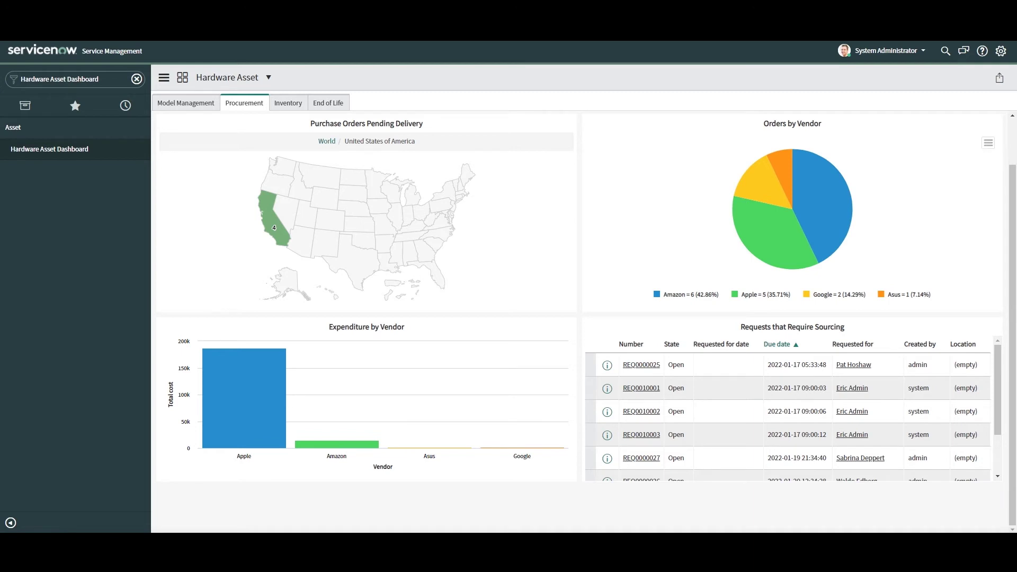
click(566, 143)
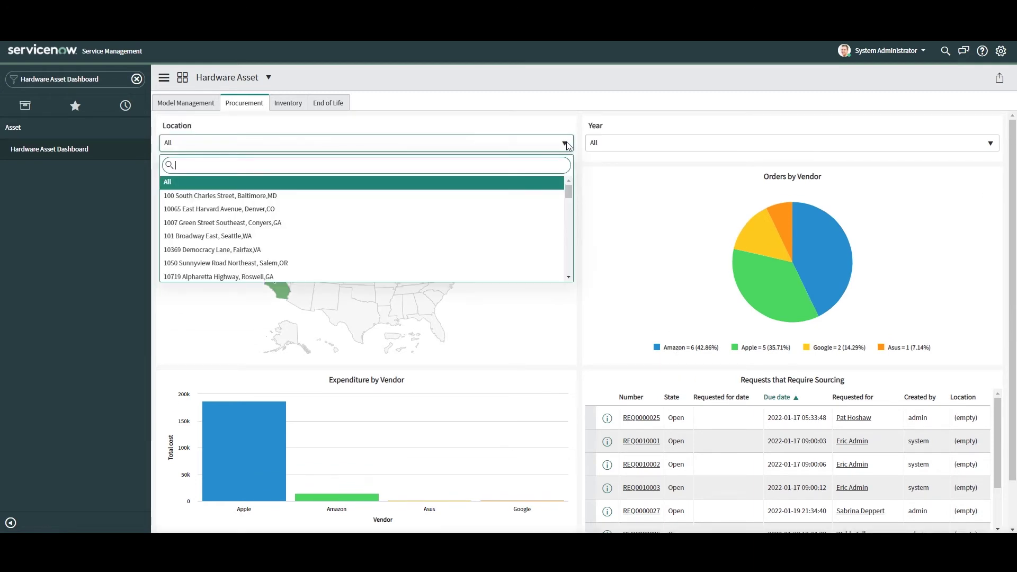
click(566, 143)
click(998, 149)
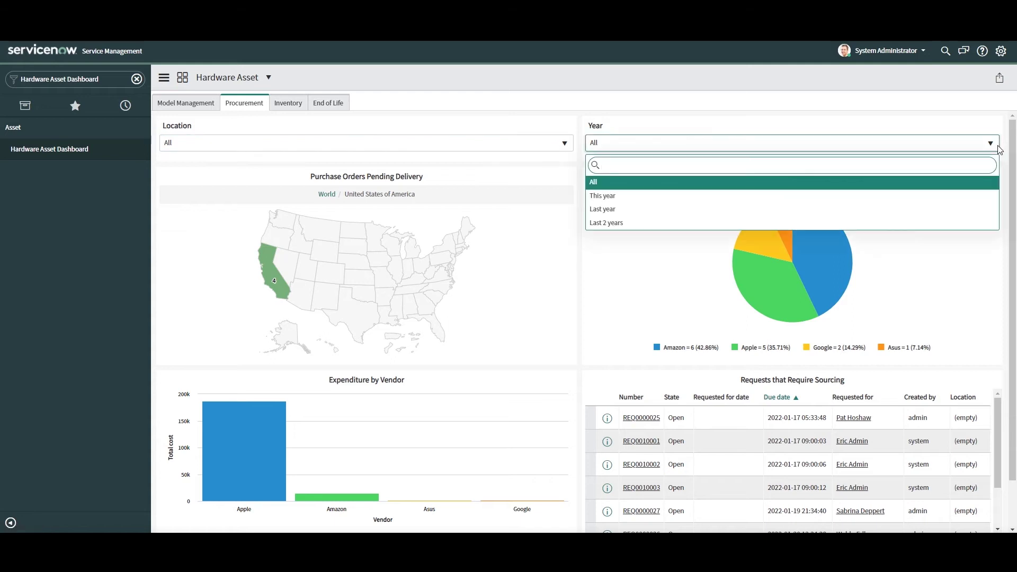
click(998, 149)
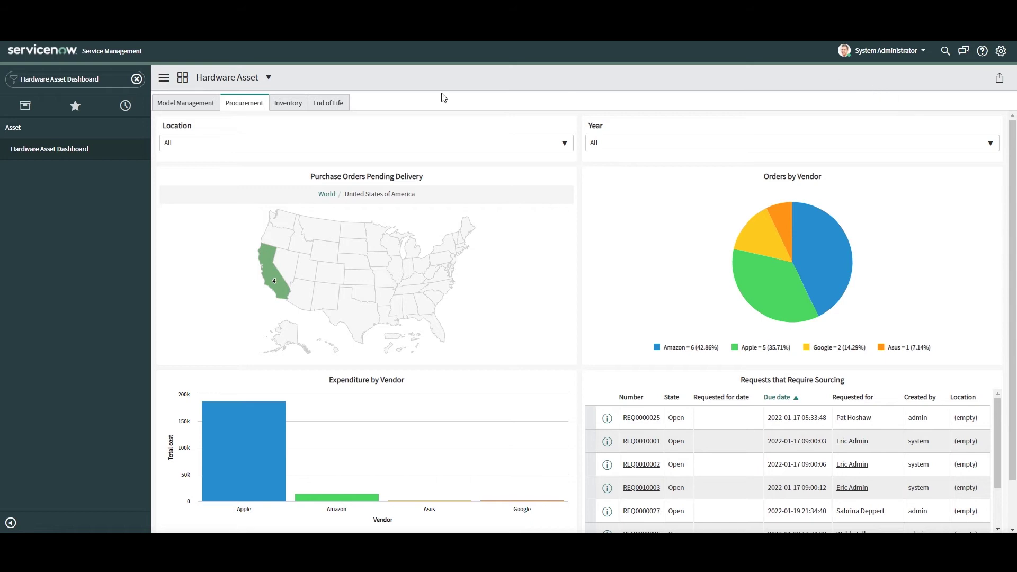
- Show the Inventory widgets, check the Open Stock Orders map's USA region, and reach Open Transfer Orders
click(278, 106)
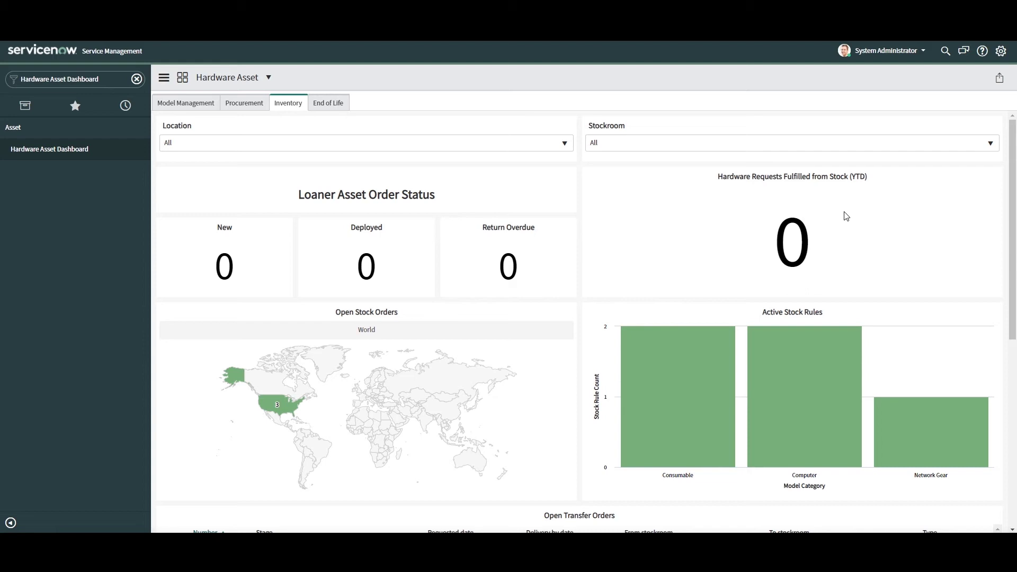
scroll(564, 244, down, 2)
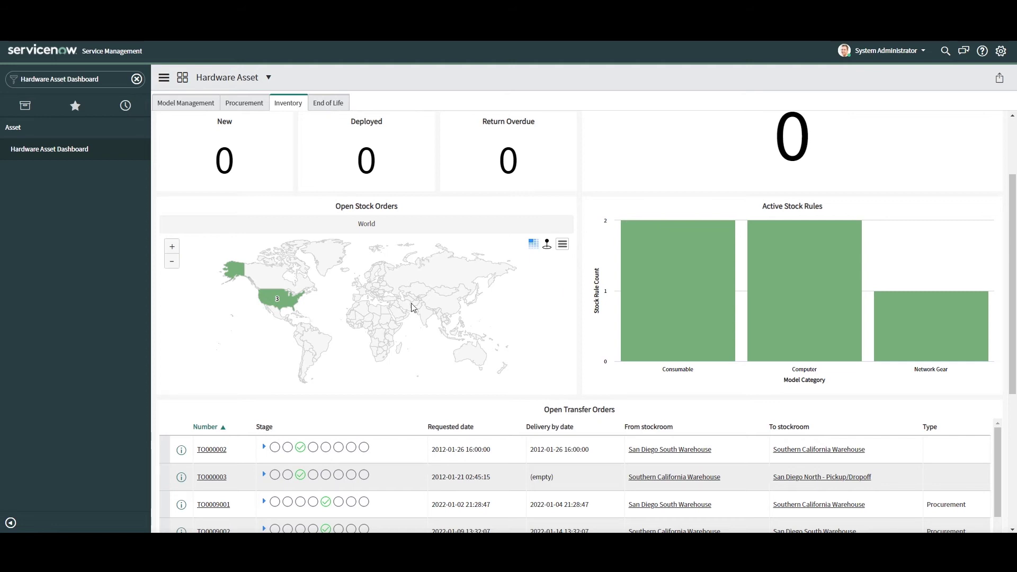
mouse_move(289, 305)
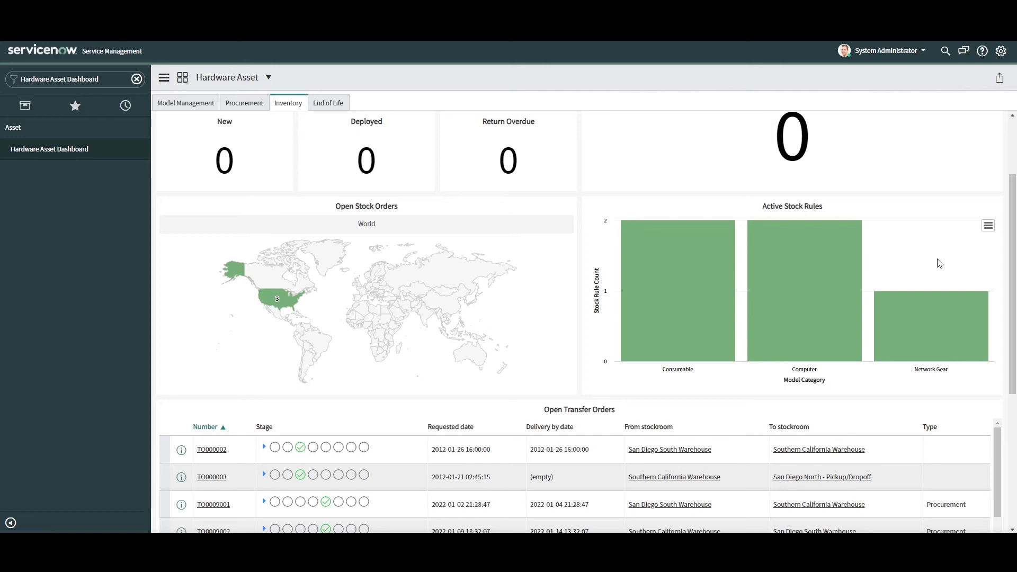
scroll(799, 309, down, 3)
- Expand and collapse the first two transfer orders' stages, then preview and close the first order's details
scroll(816, 328, down, 2)
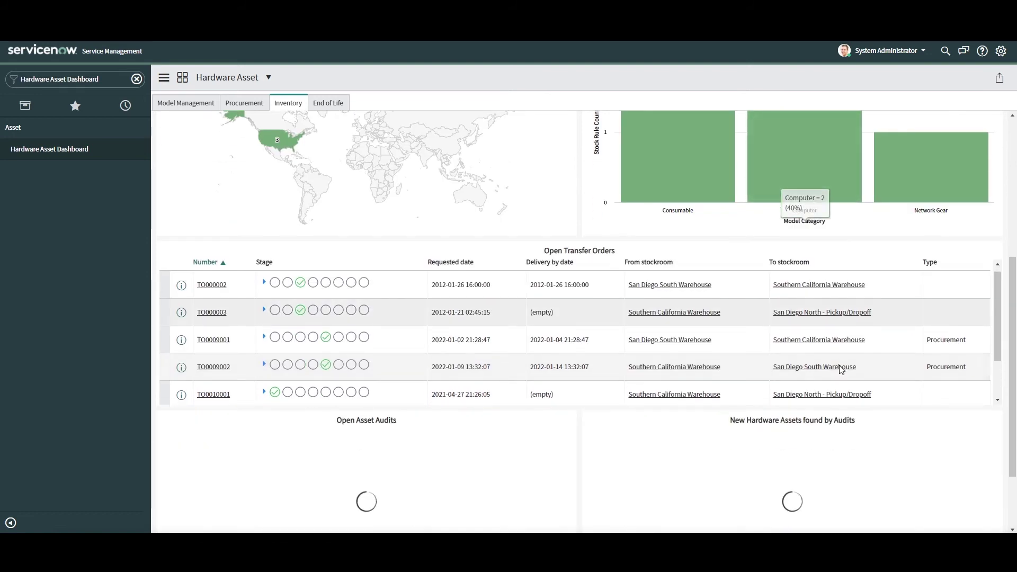
scroll(869, 425, down, 2)
scroll(733, 257, up, 3)
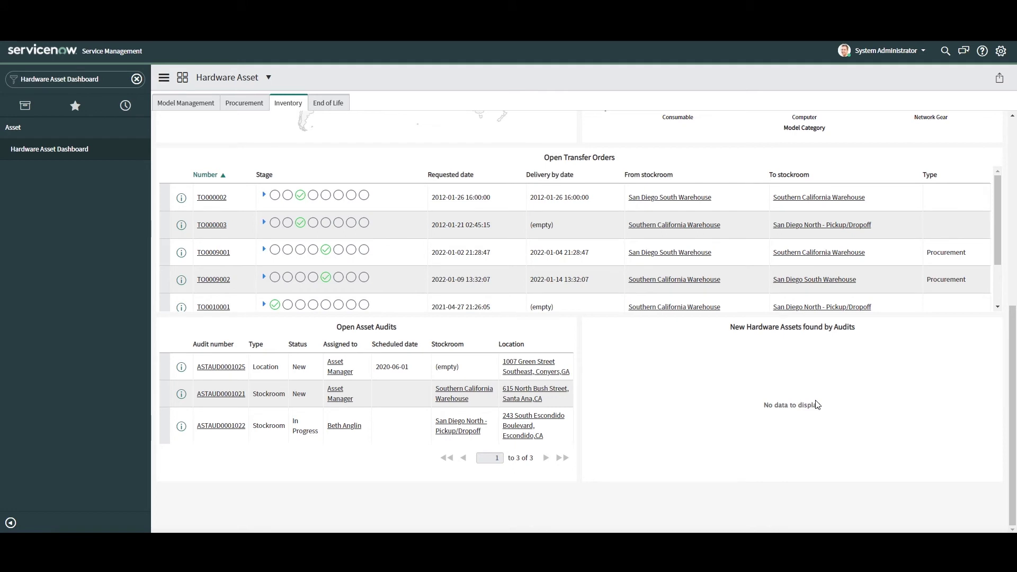
click(263, 195)
click(259, 194)
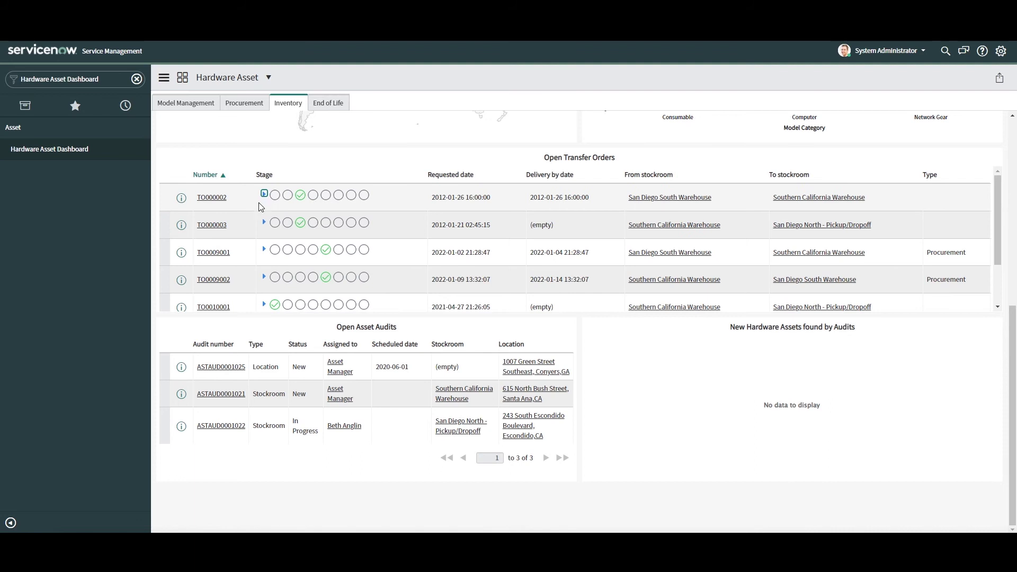
click(258, 221)
click(259, 222)
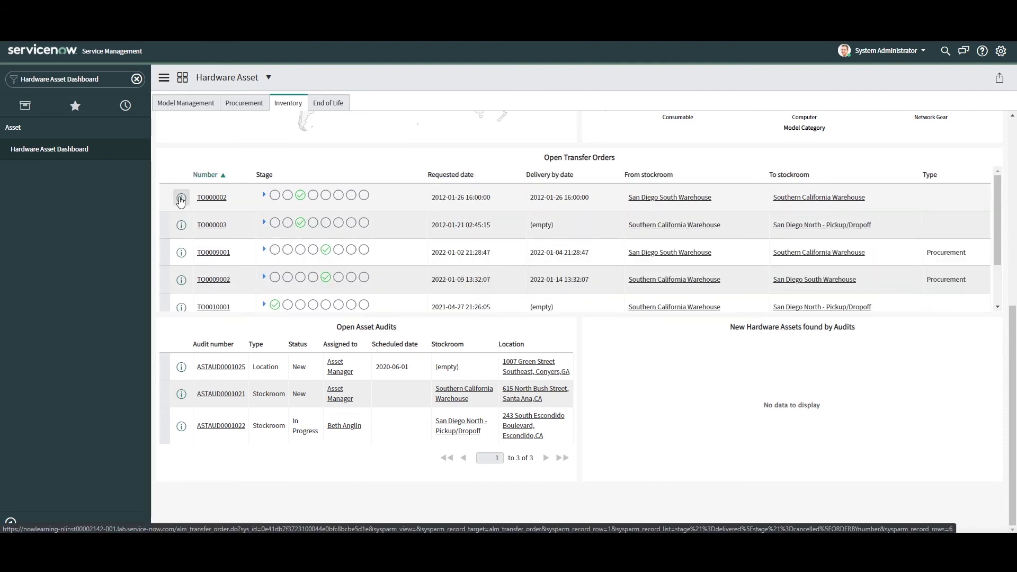
click(181, 199)
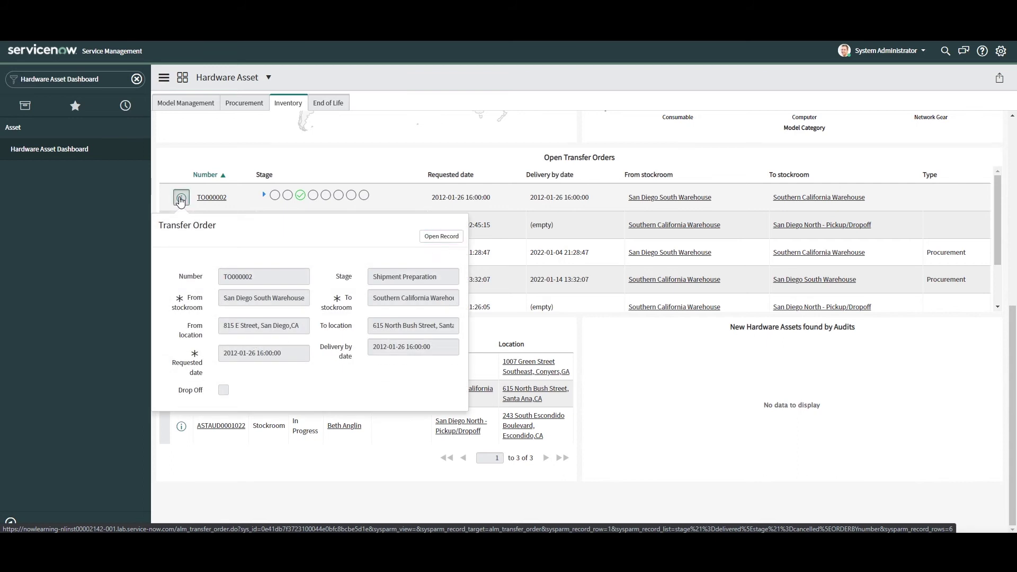
click(313, 181)
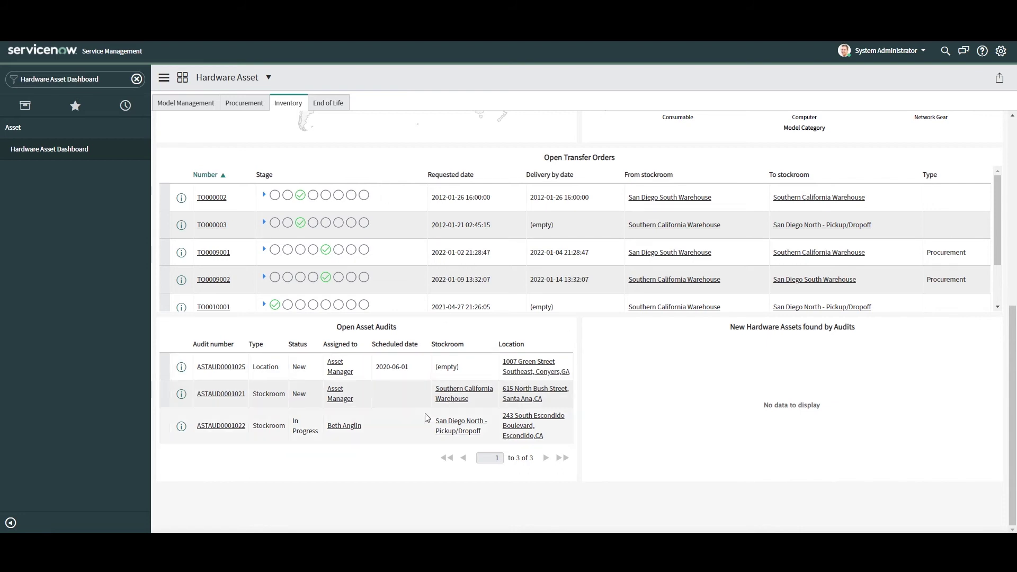
- Preview the first and second open asset audits, close the previews, and return to the dashboard top
click(181, 368)
scroll(258, 401, down, 1)
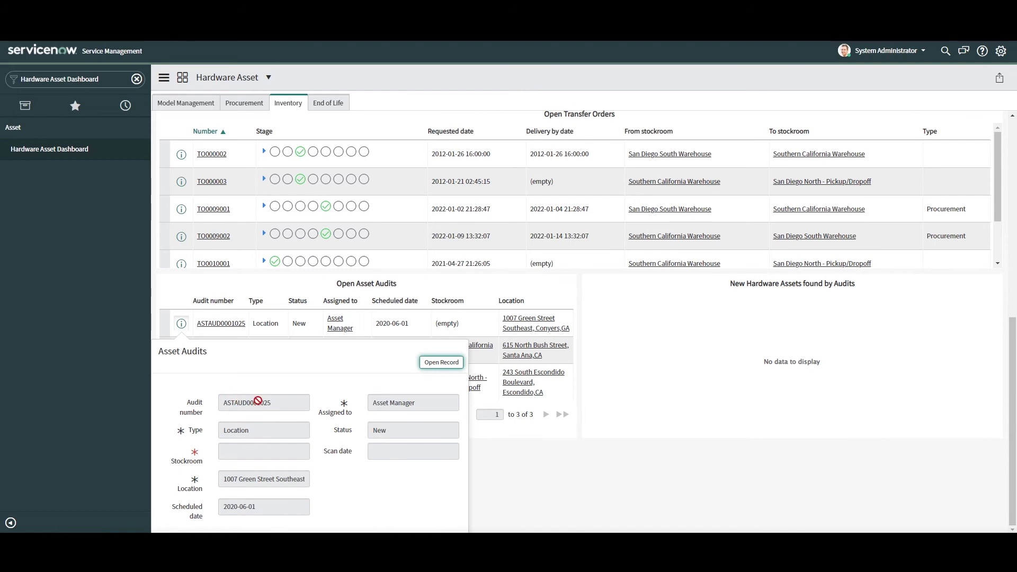
scroll(222, 397, up, 1)
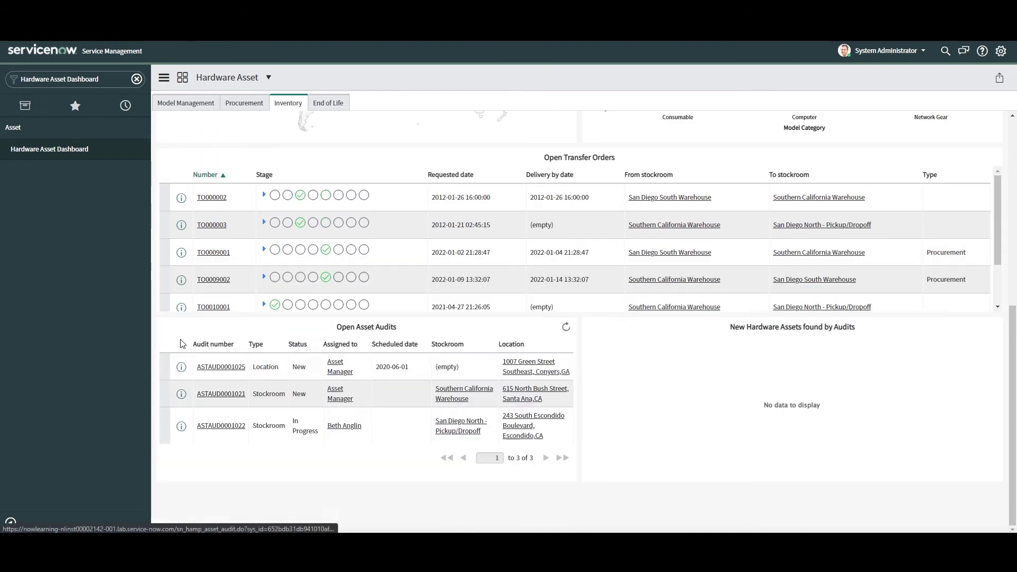
click(182, 394)
click(597, 370)
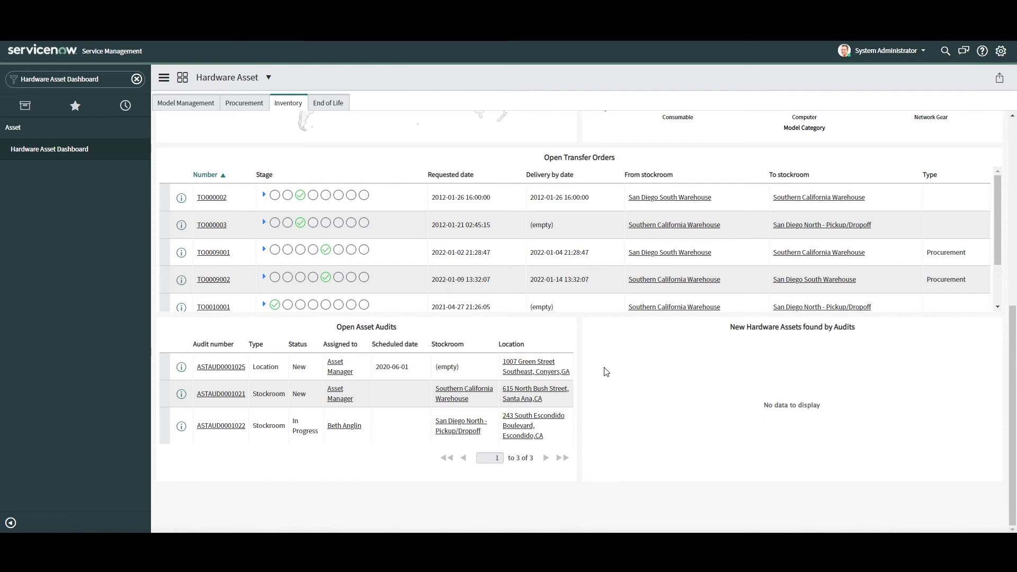
scroll(607, 372, up, 7)
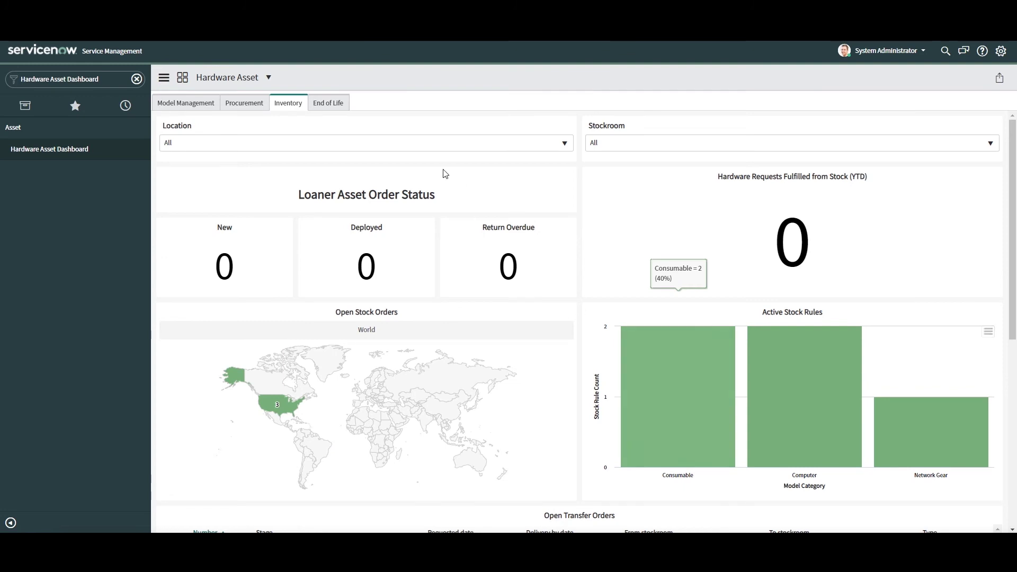
- Show the End of Life widgets and check the record count behind the This month warranty score
click(328, 104)
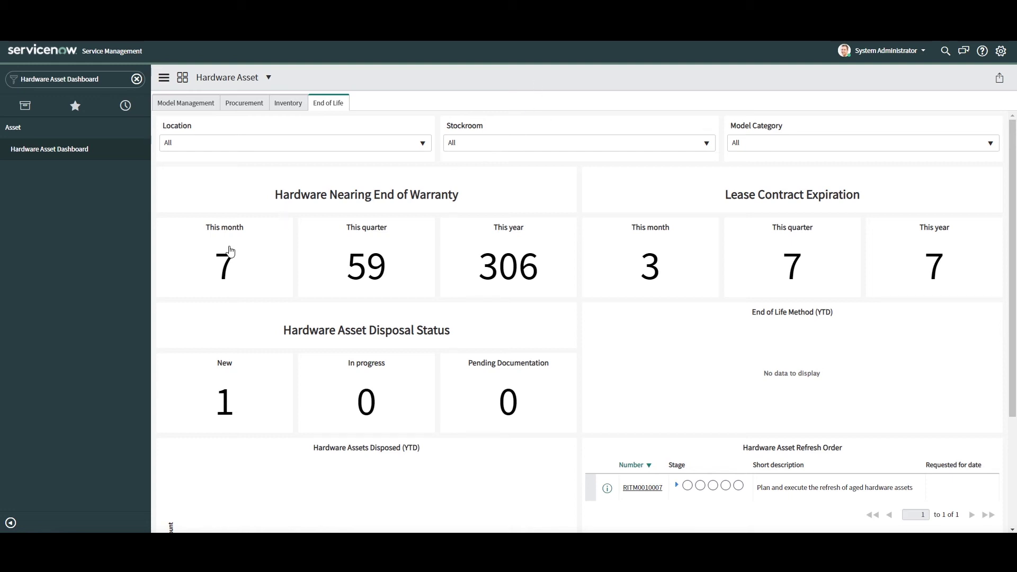
mouse_move(229, 261)
- Expand and collapse the Hardware Asset Refresh Order's stages, then return to the Model Management view
scroll(516, 342, down, 3)
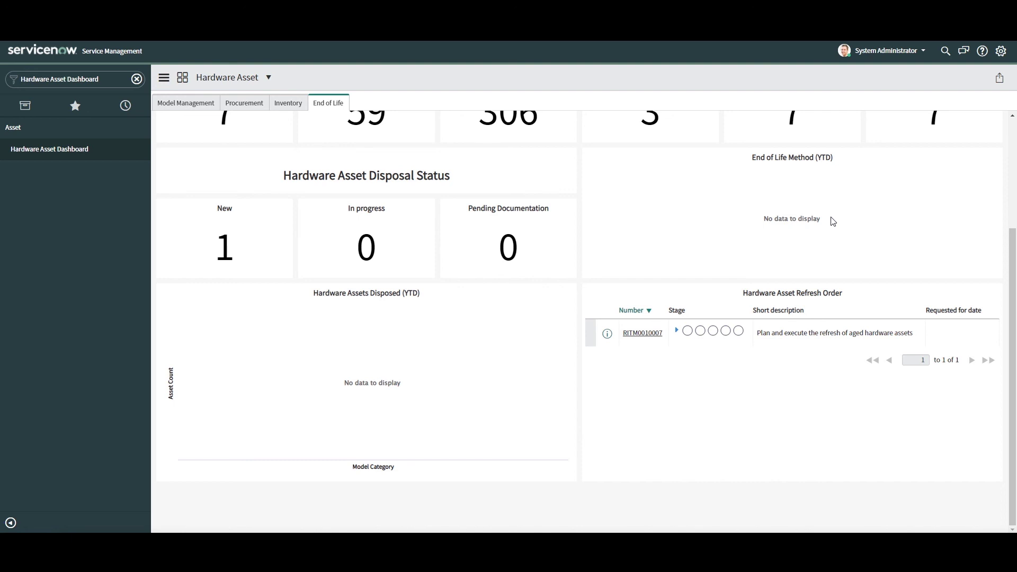
click(677, 331)
click(675, 330)
scroll(779, 427, up, 3)
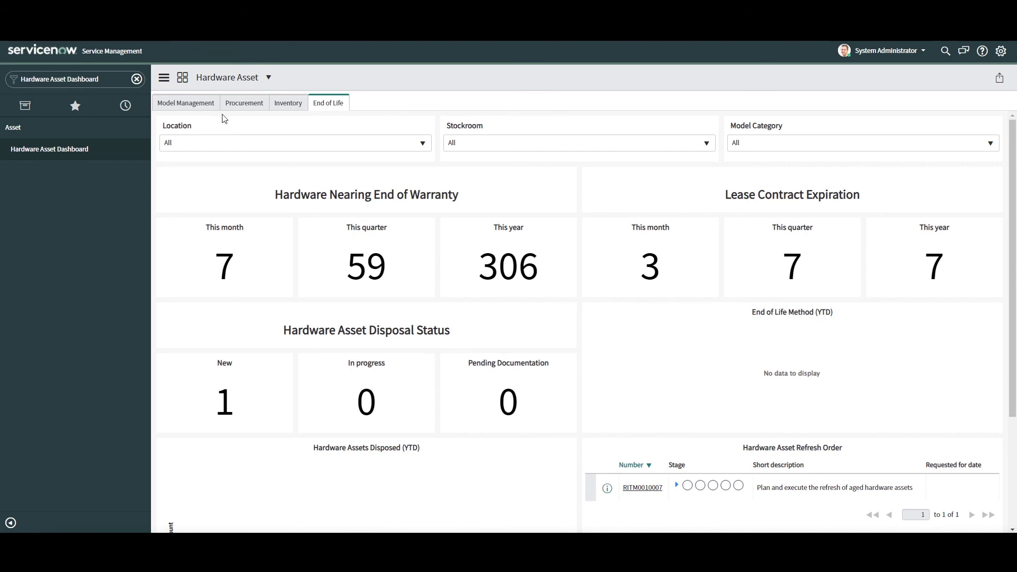
click(193, 103)
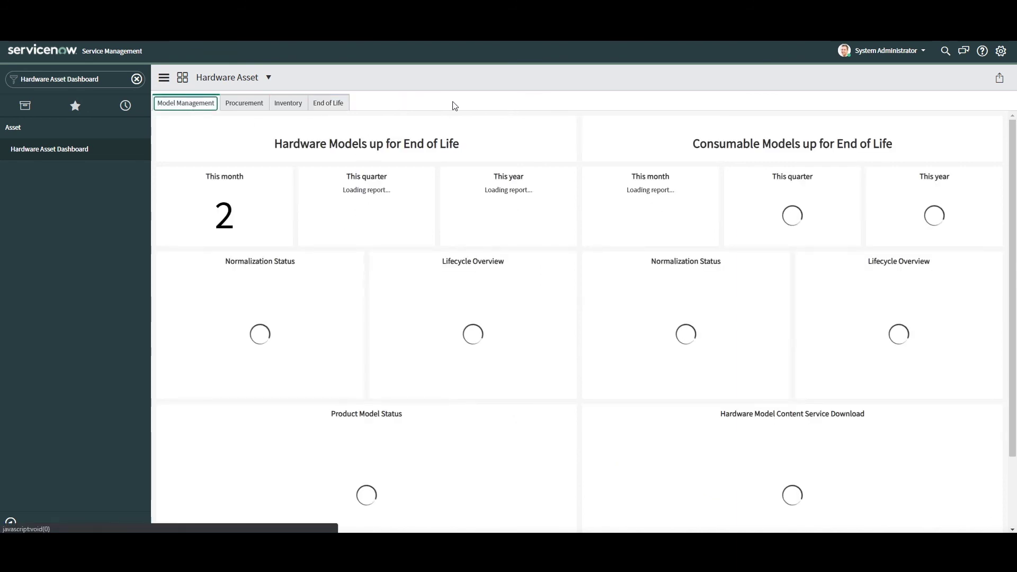